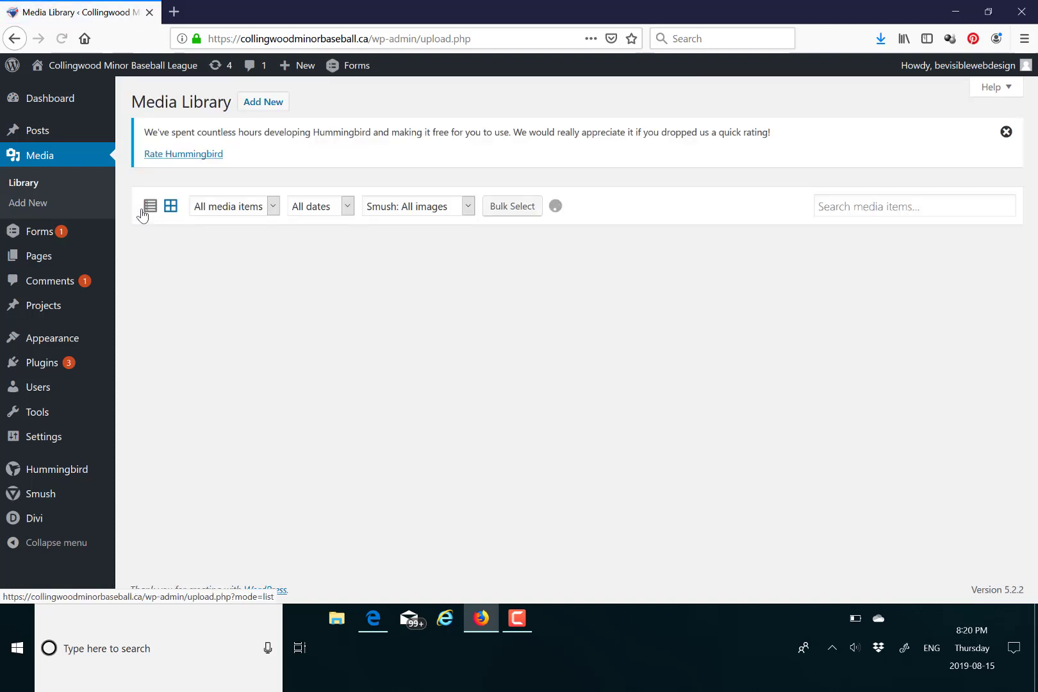
- Upload 'Division Update 2020 season' PDF from Downloads to the Media Library
left_click(262, 104)
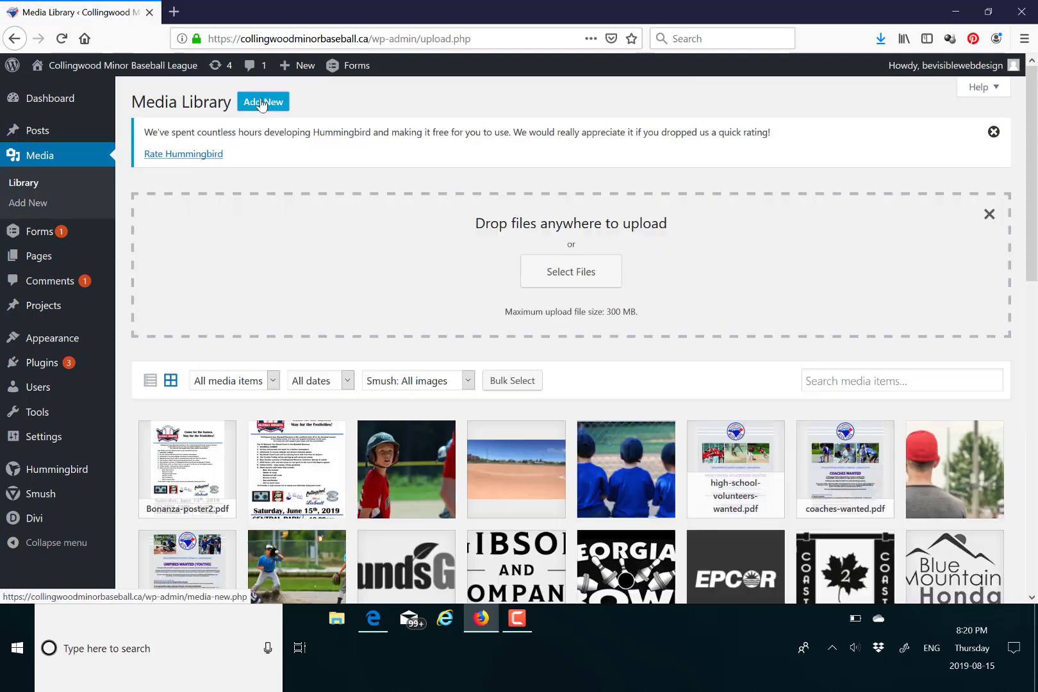
left_click(566, 280)
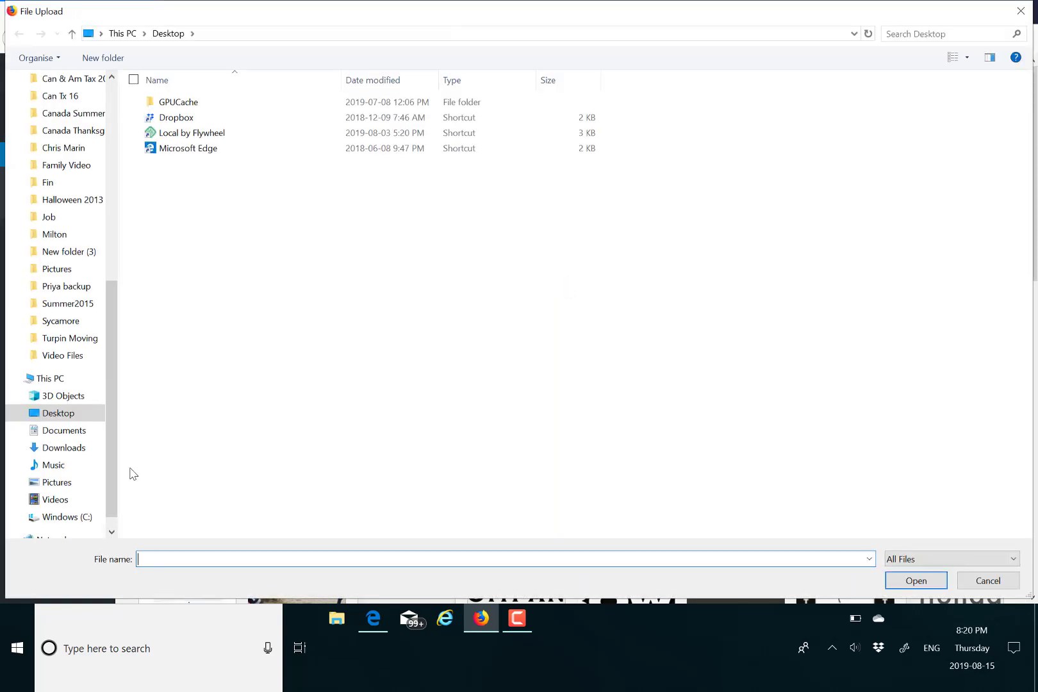
left_click(76, 451)
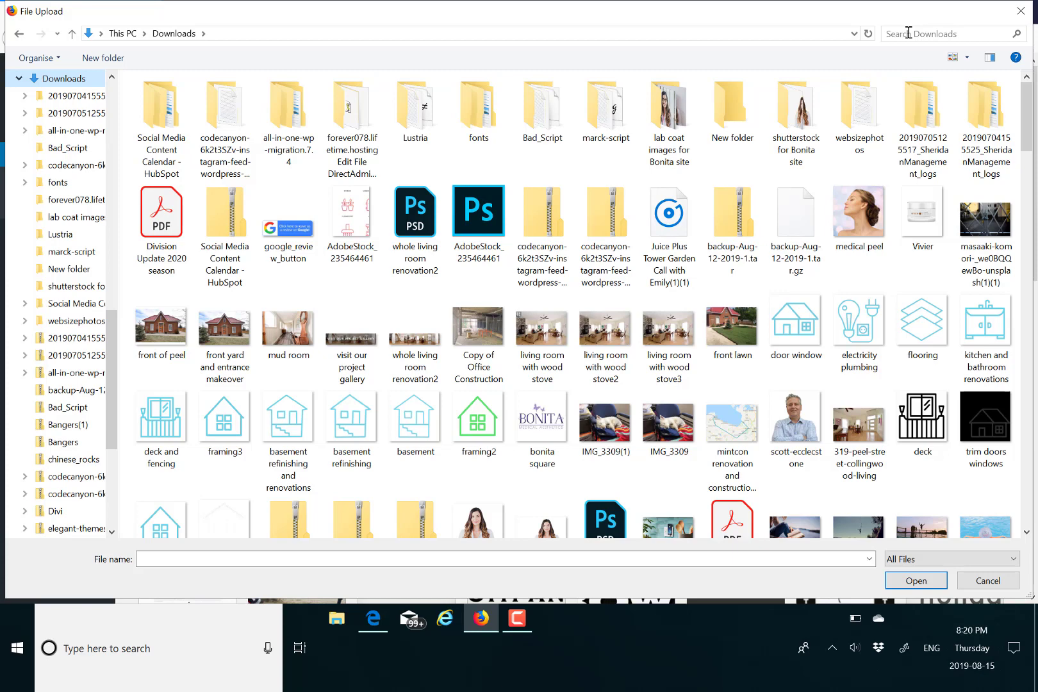
left_click(162, 223)
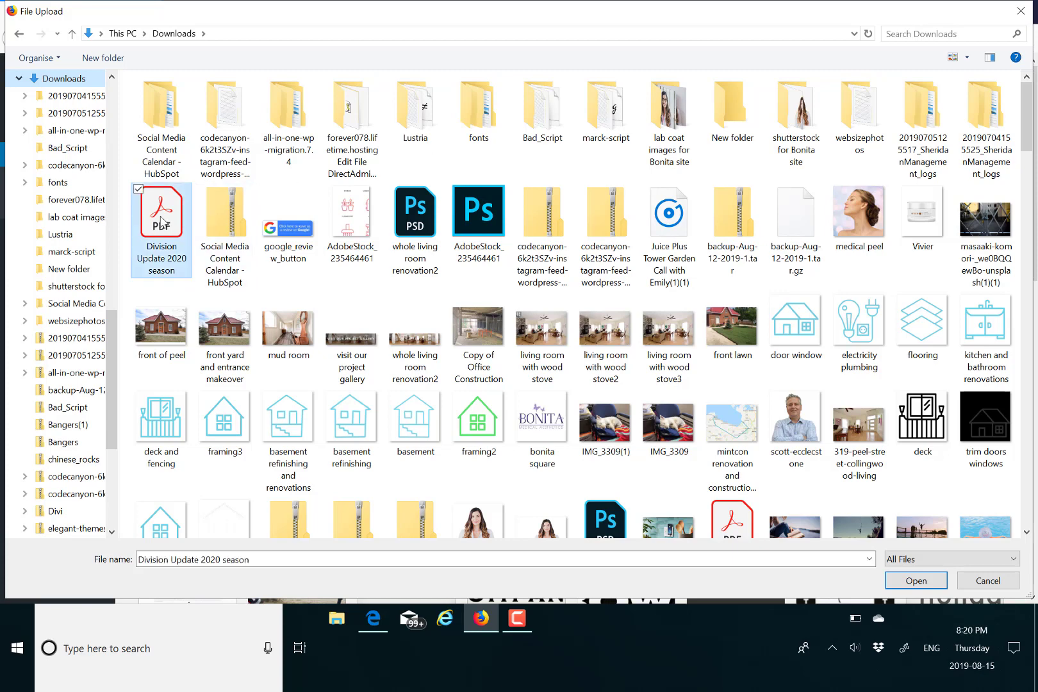
left_click(914, 582)
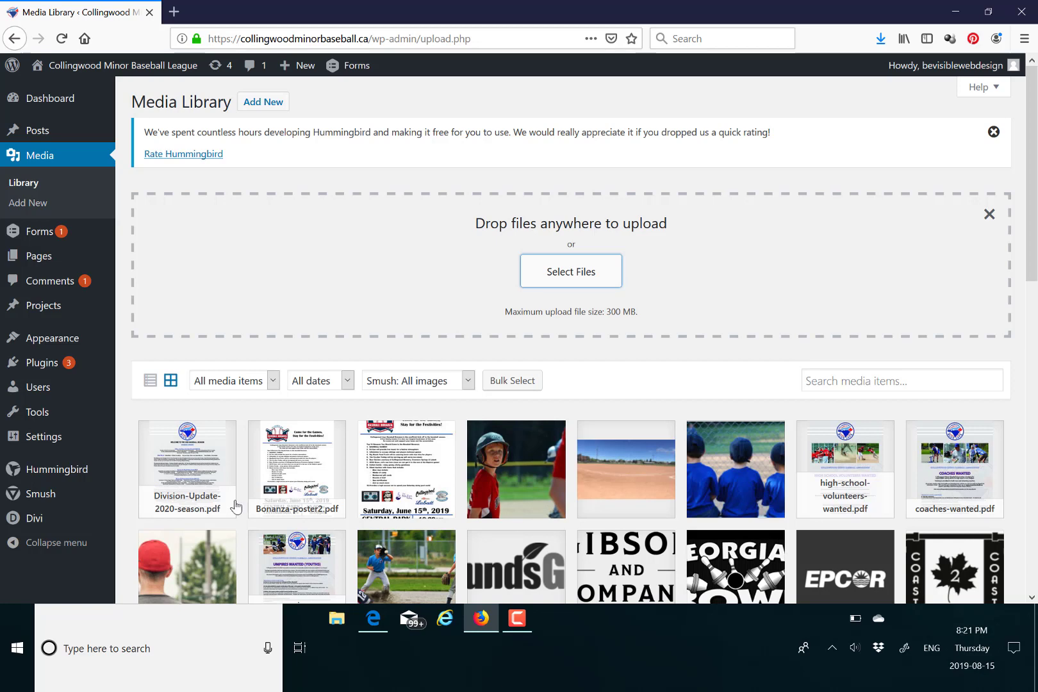
- Copy the Division-Update-2020-season PDF's file link from Attachment Details, then visit the site
left_click(208, 483)
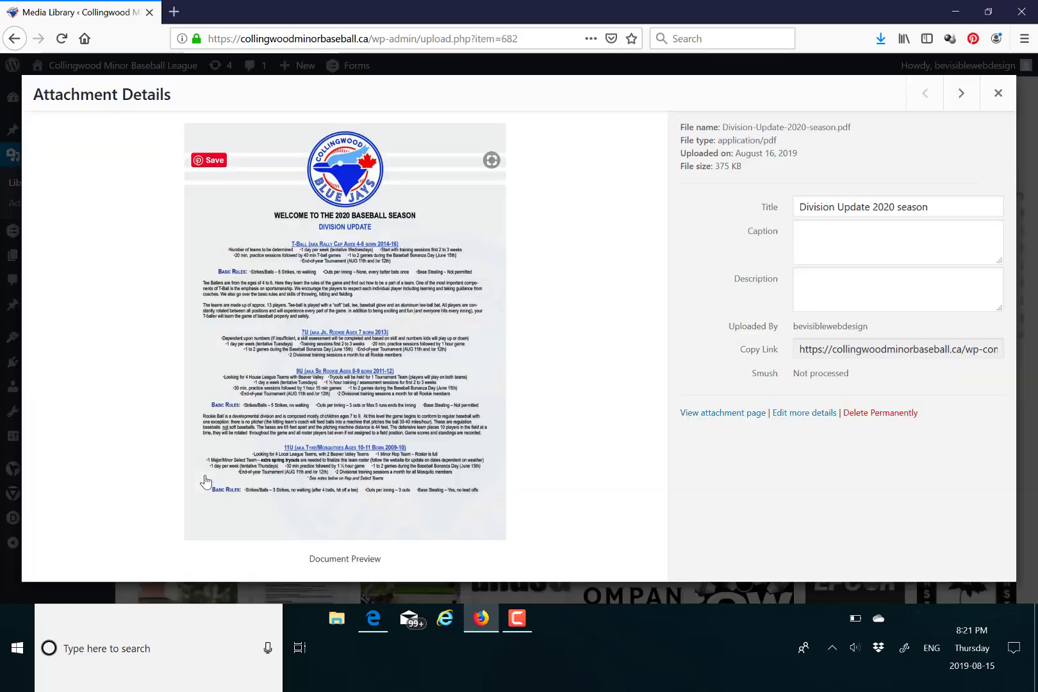
left_click(853, 351)
key("ctrl+a")
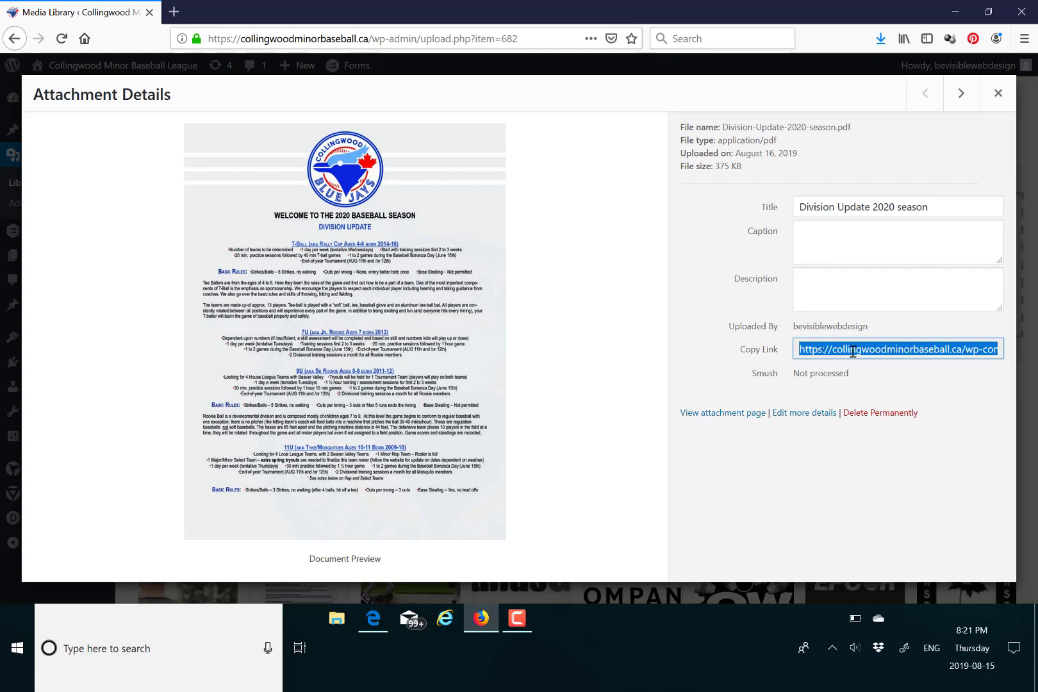
key("Escape")
left_click(1018, 539)
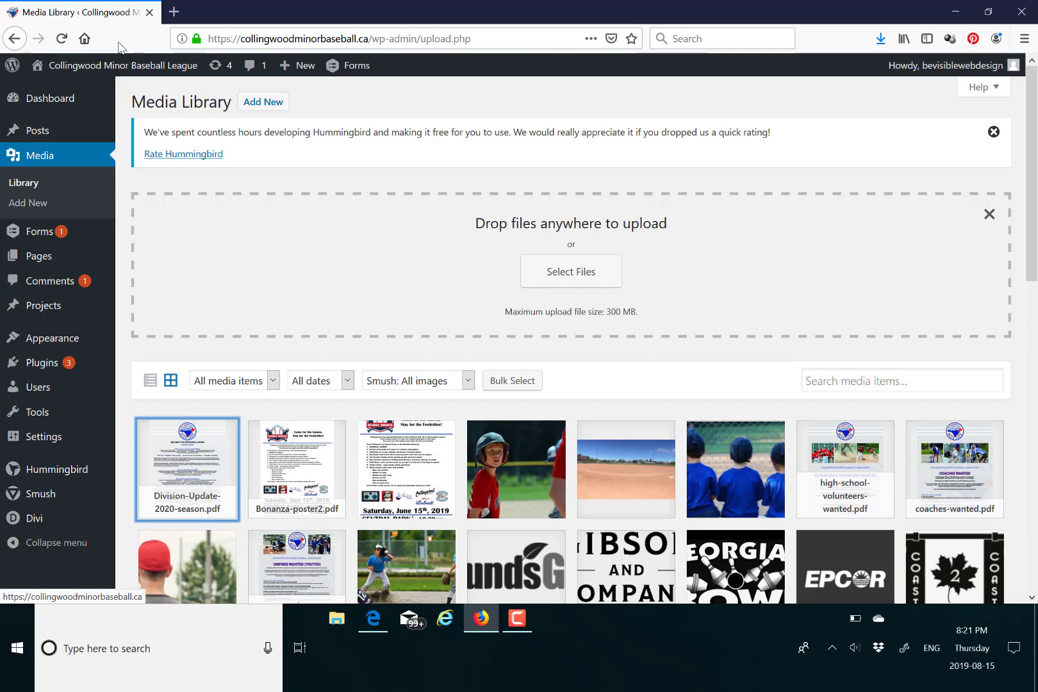
mouse_move(122, 64)
left_click(59, 95)
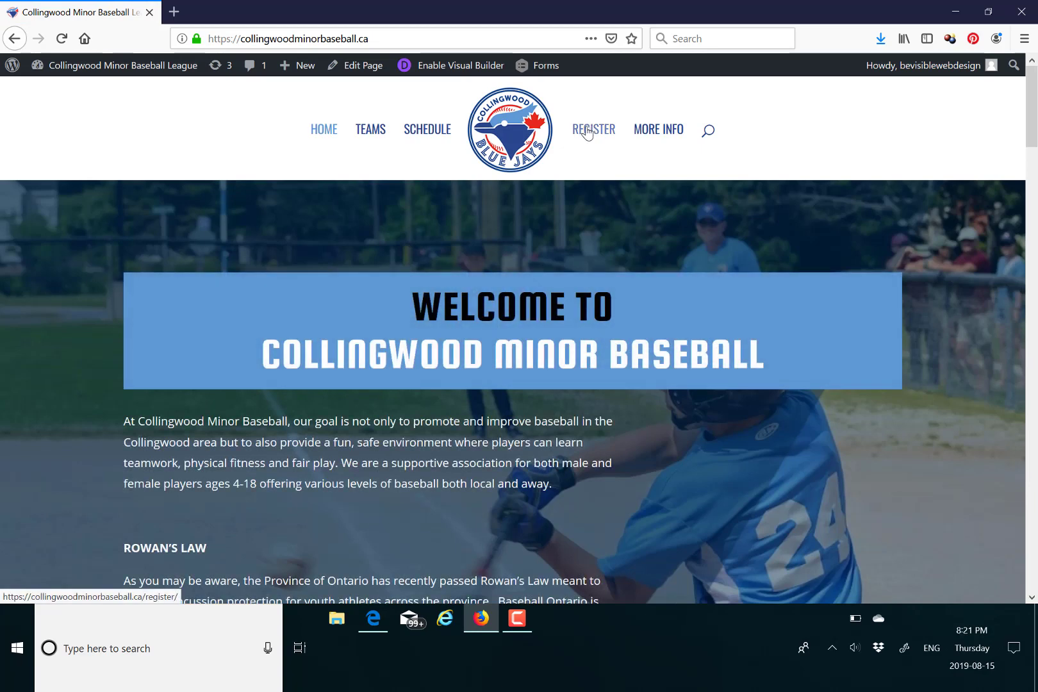
- Open the REGISTER page in Divi Visual Builder, declining the autosave restore
left_click(588, 131)
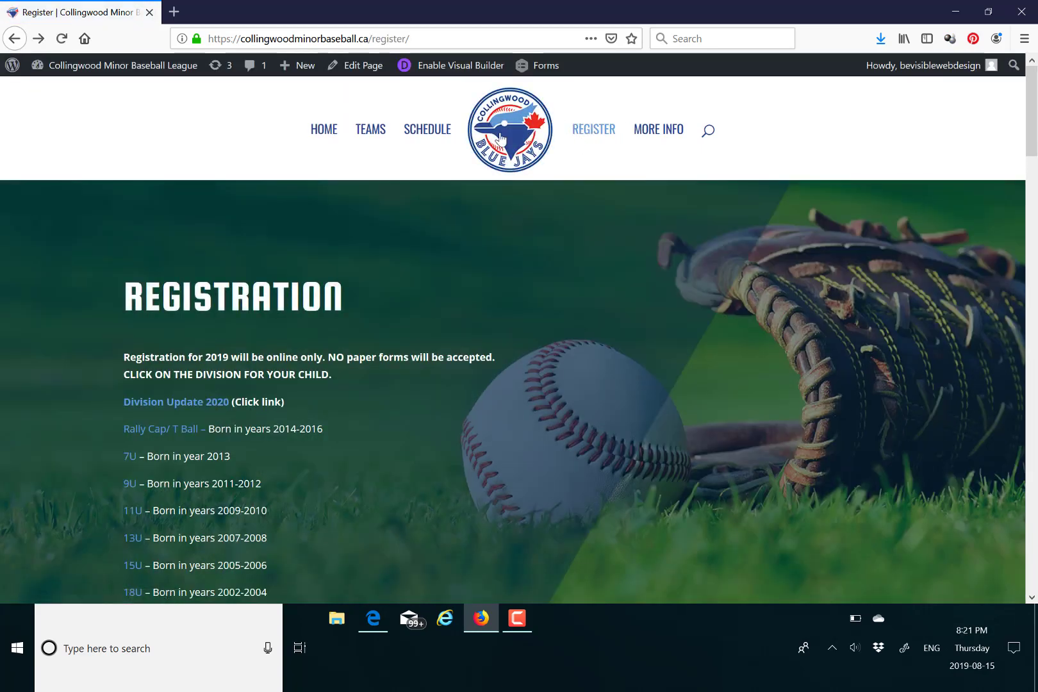
left_click(455, 72)
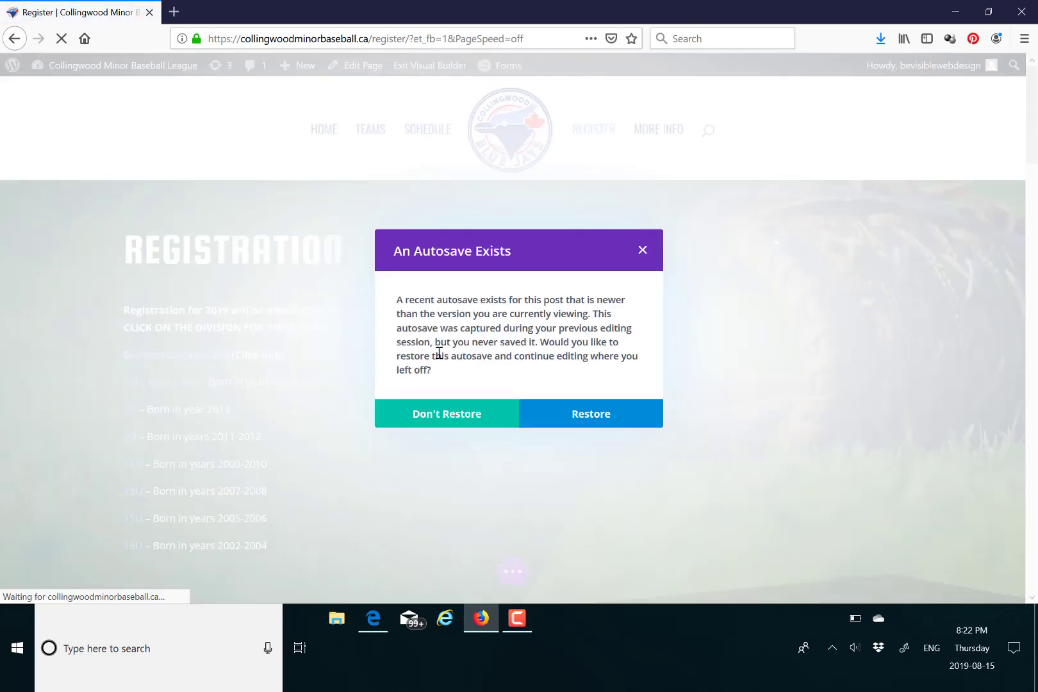
left_click(471, 422)
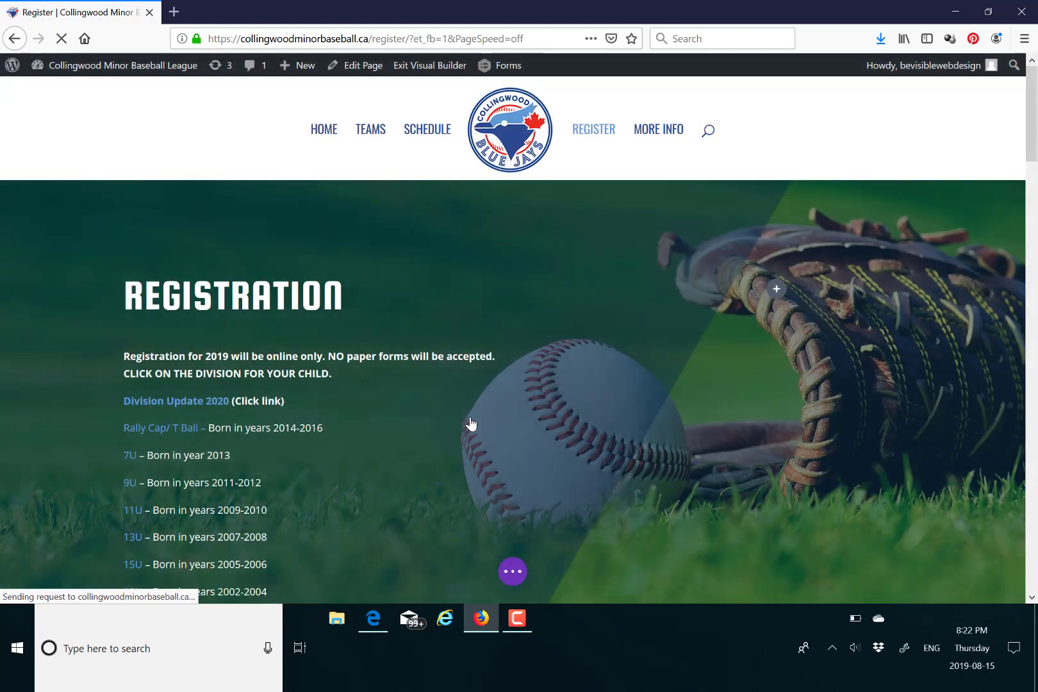
mouse_move(373, 454)
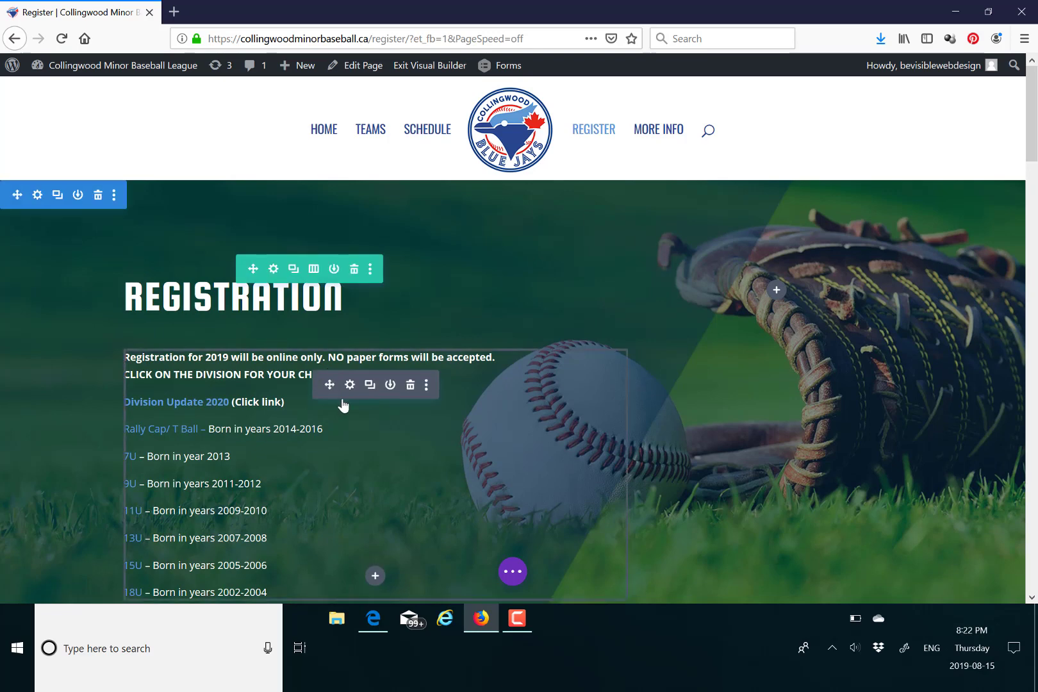
- Show the registration text module in the Visual tab and select 'Division Update 2020'
left_click(349, 386)
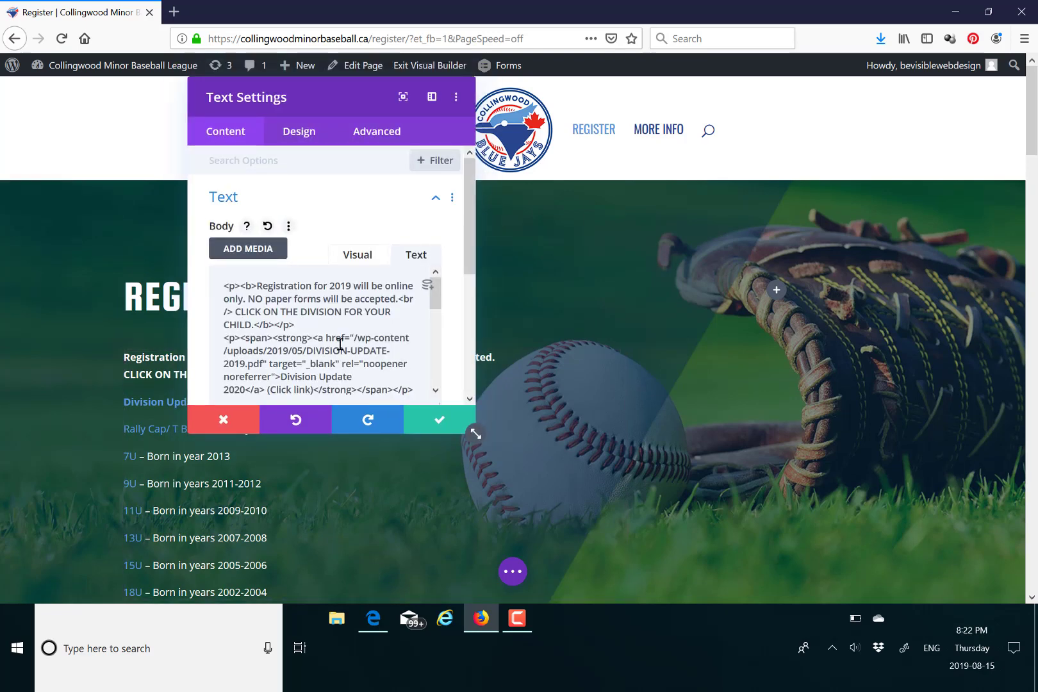
left_click(348, 256)
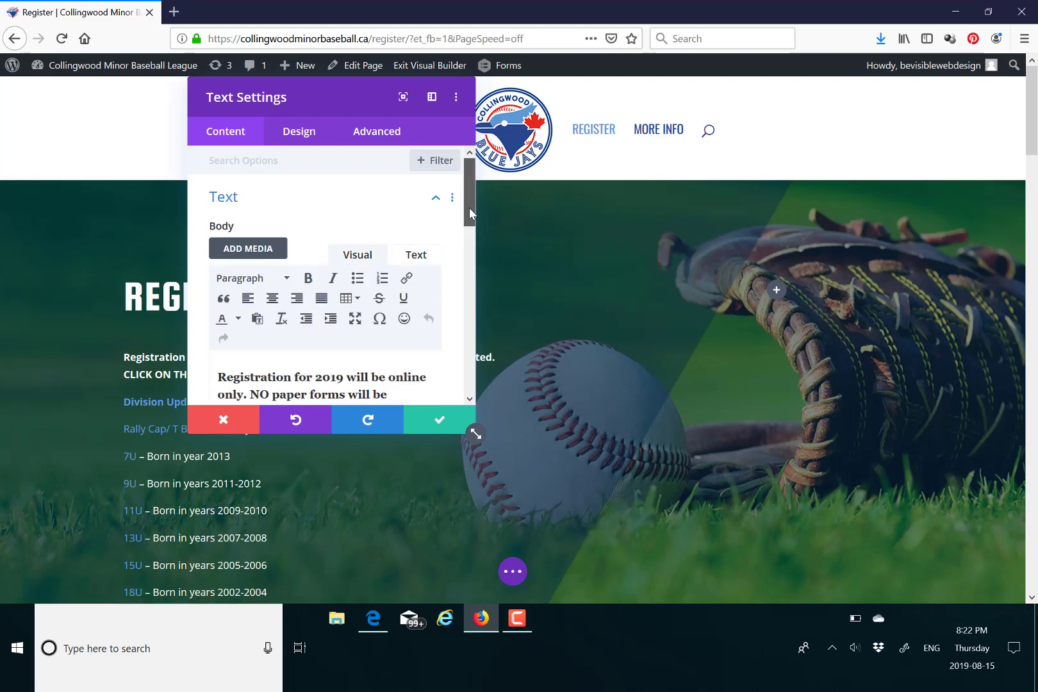
left_click_drag(469, 208, 464, 258)
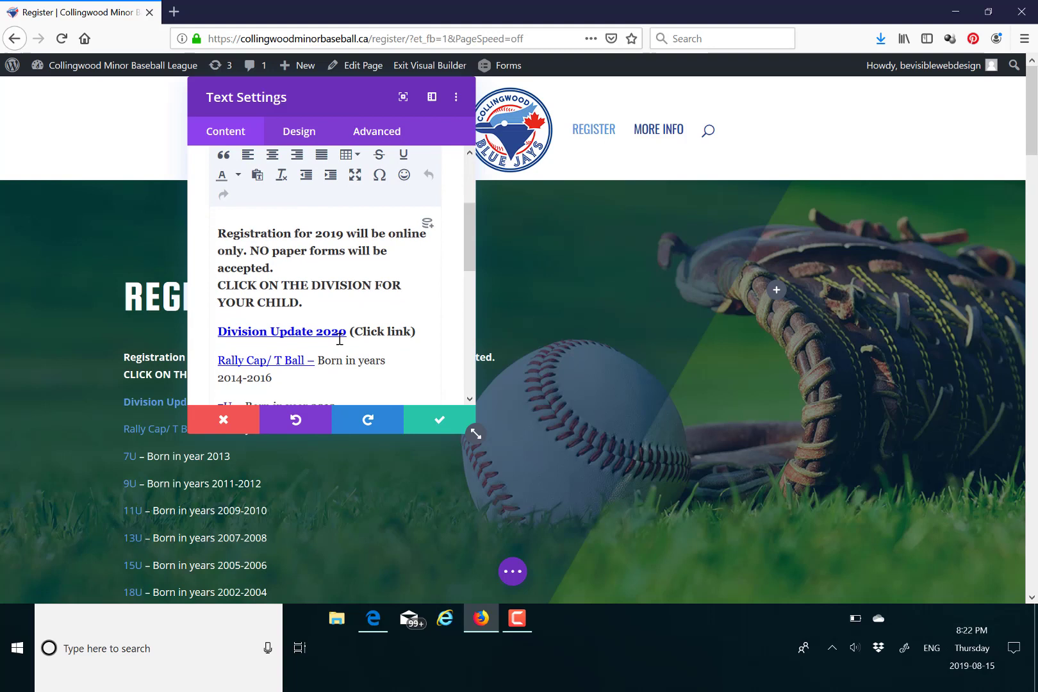
left_click(346, 332)
key("shift+Home")
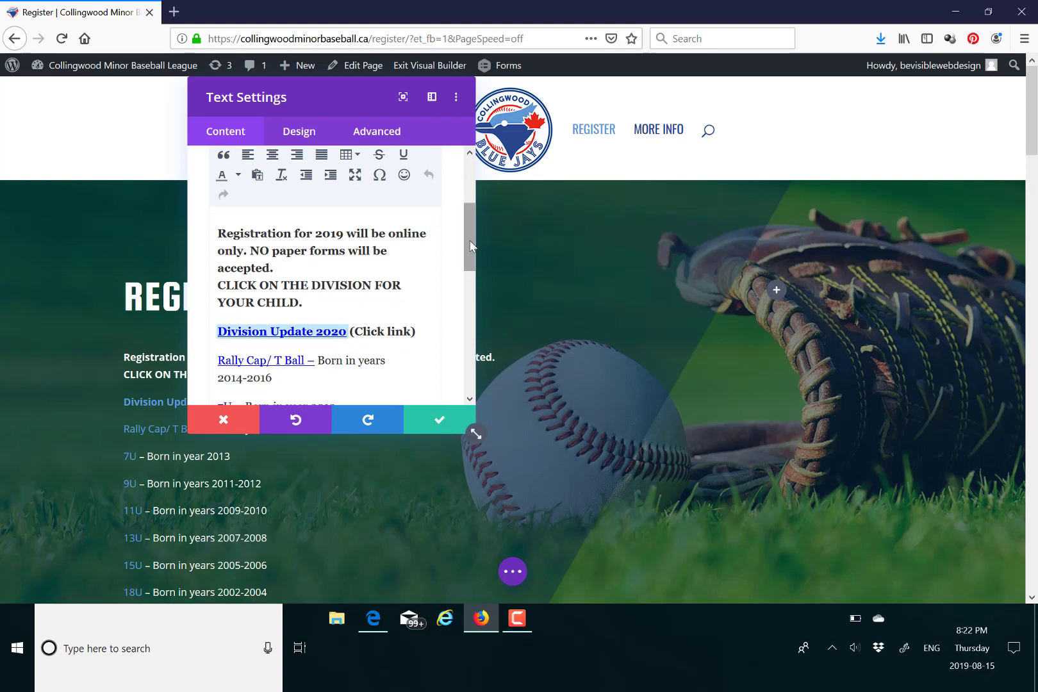
left_click_drag(469, 241, 469, 205)
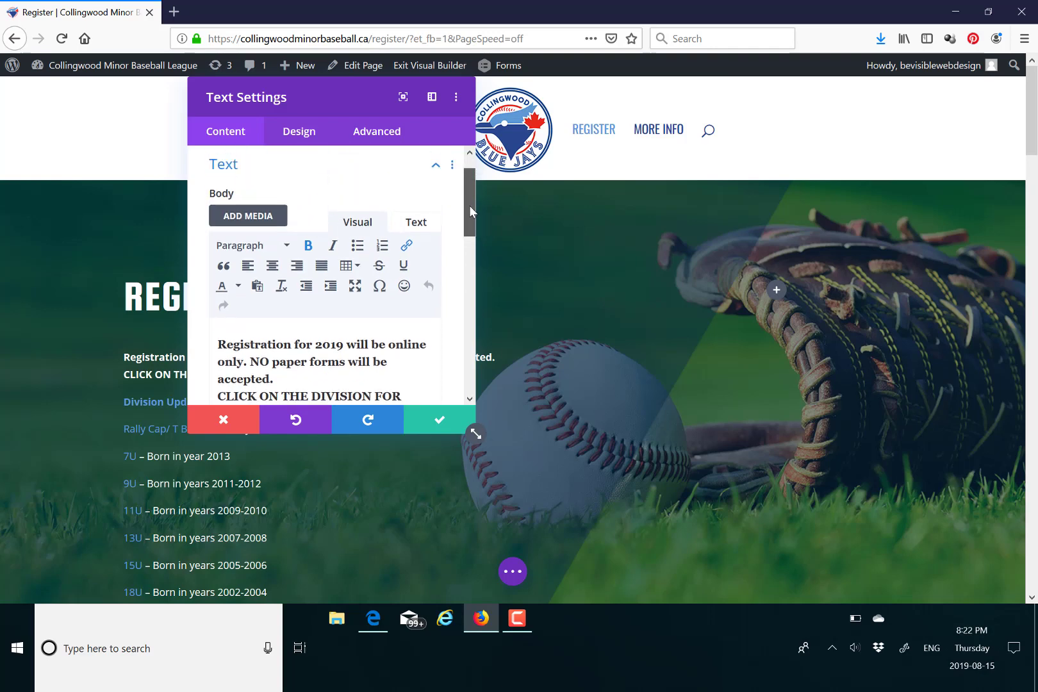
- Insert a link to Division-Update-2020-season.pdf from the Media Library into the text
left_click(248, 215)
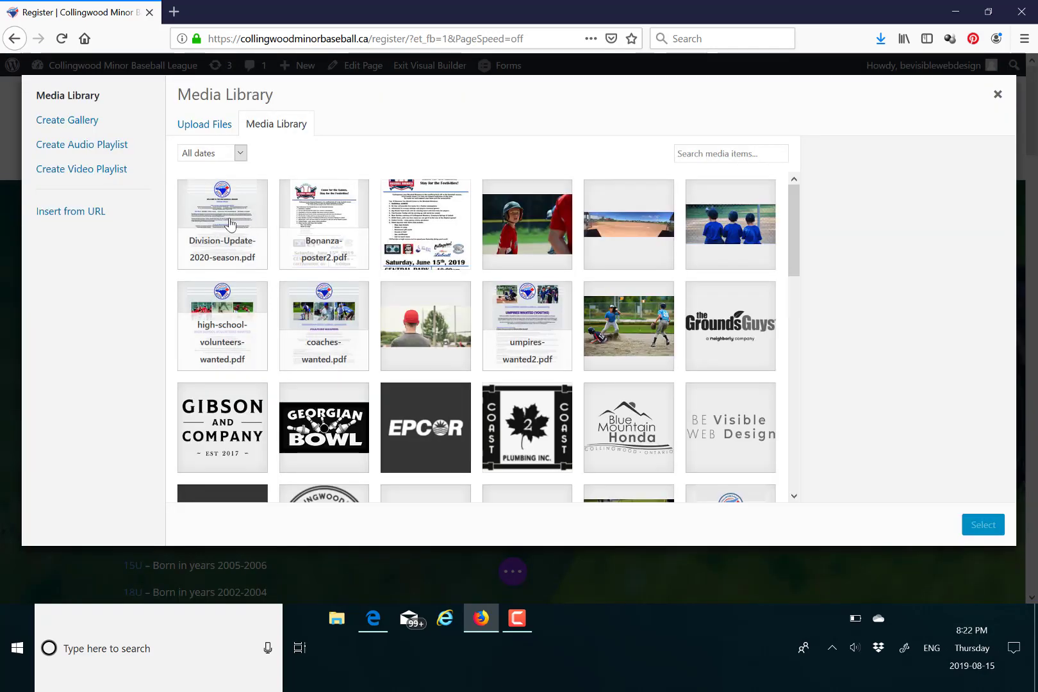
left_click(230, 225)
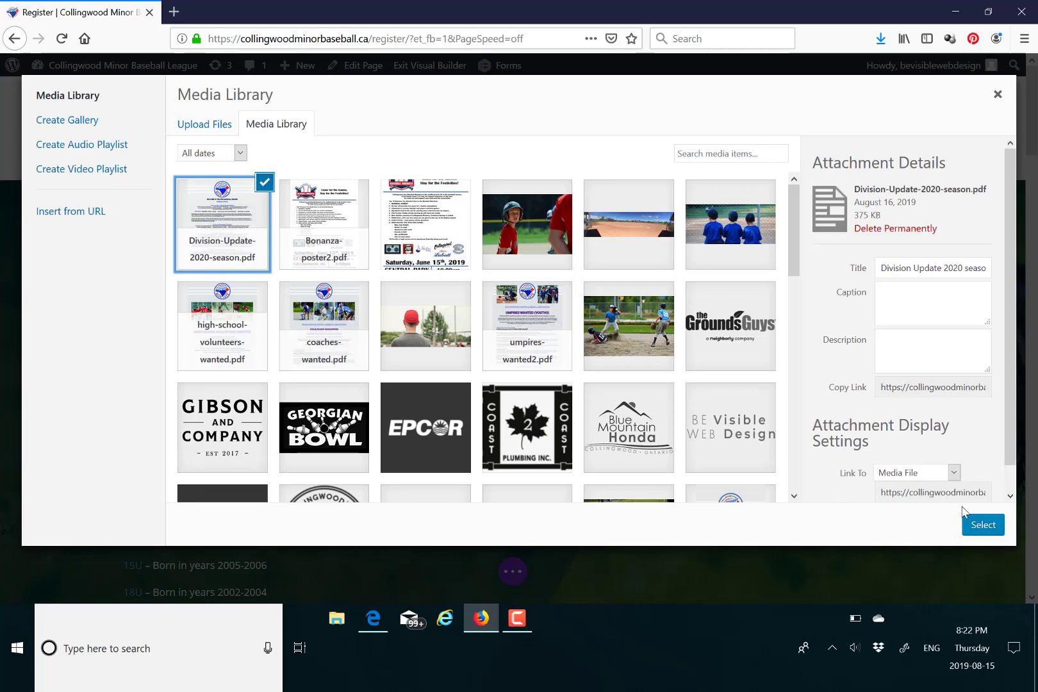
left_click(981, 525)
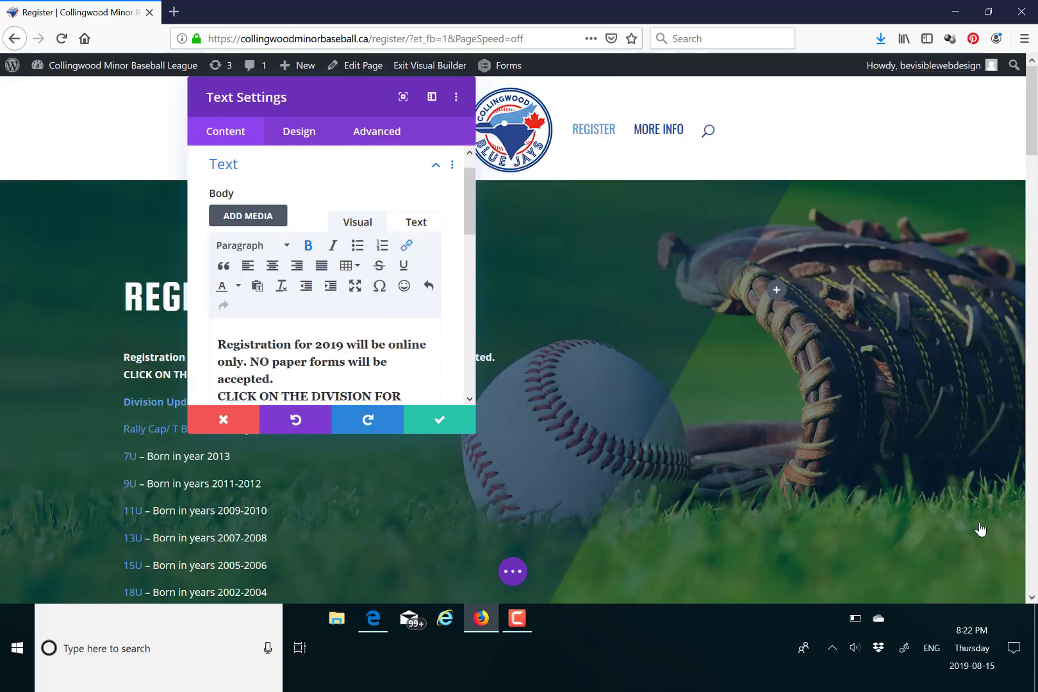
left_click_drag(473, 217, 465, 261)
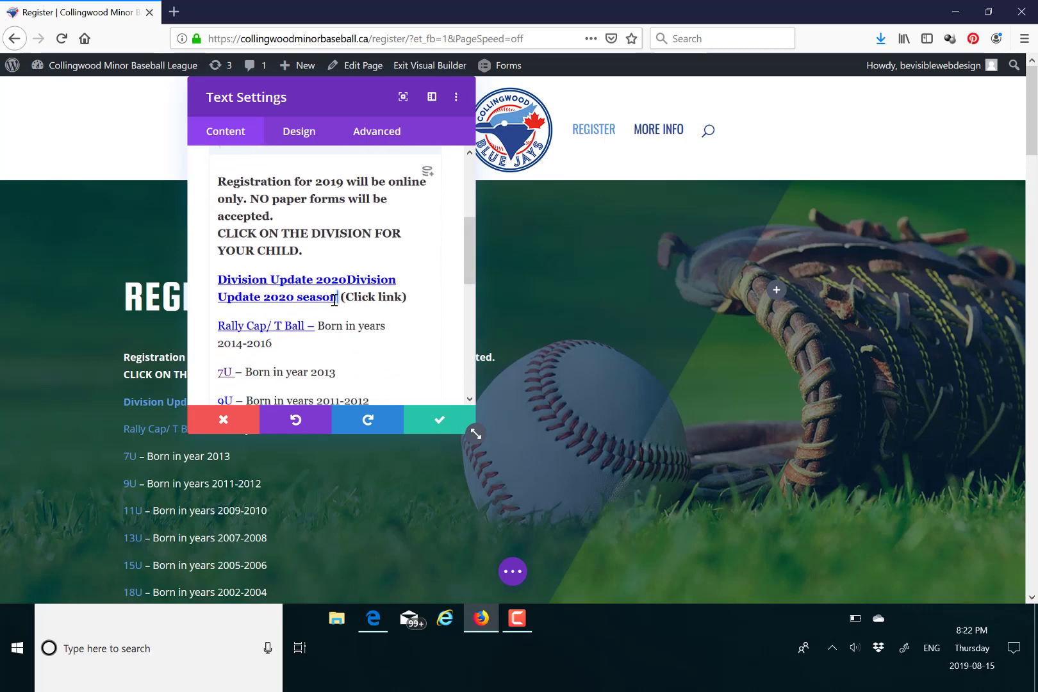
- Delete the duplicate 'Division Update 2020 season' words and confirm the Text module edits
mouse_move(324, 357)
left_click_drag(337, 298, 346, 279)
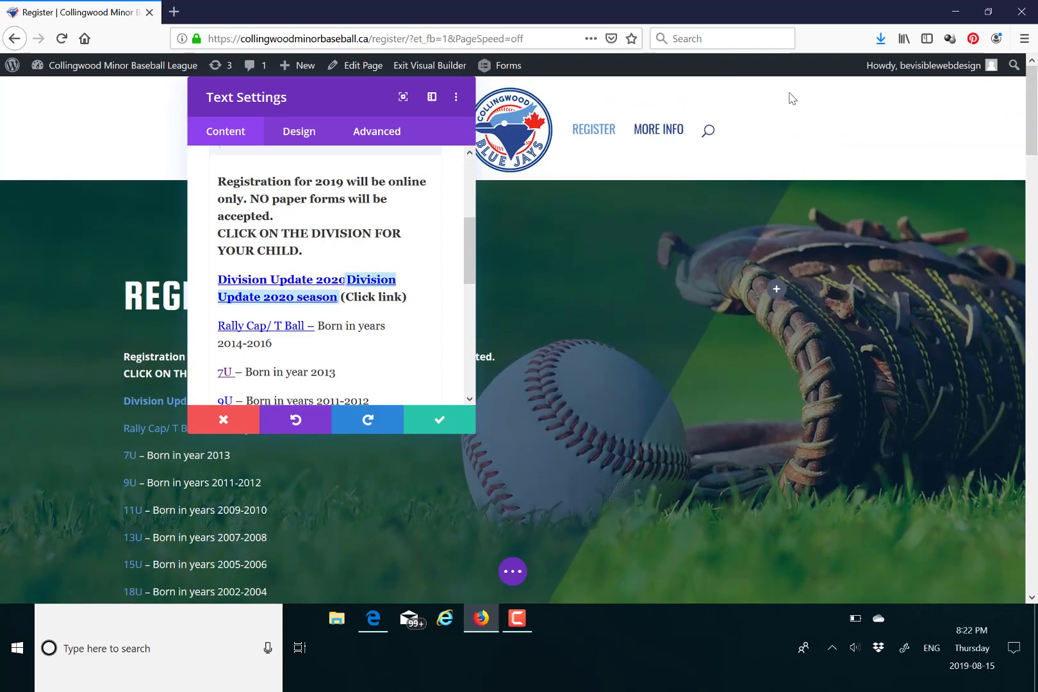
key("Right")
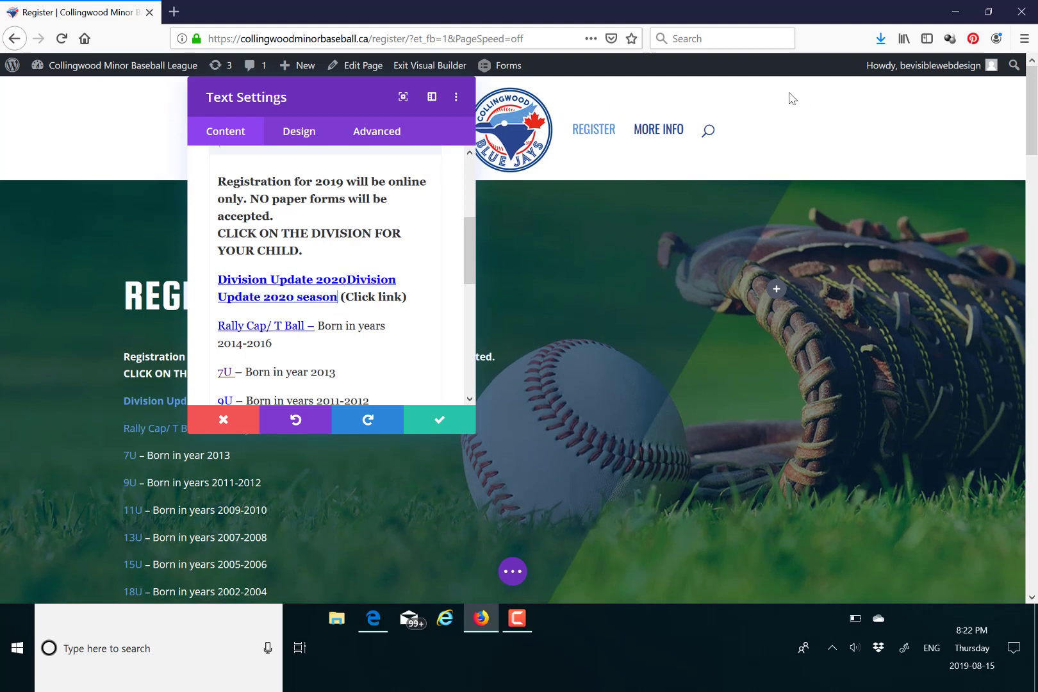
key("BackSpace")
key("BackSpace")
key("BackSpace")
key("BackSpace")
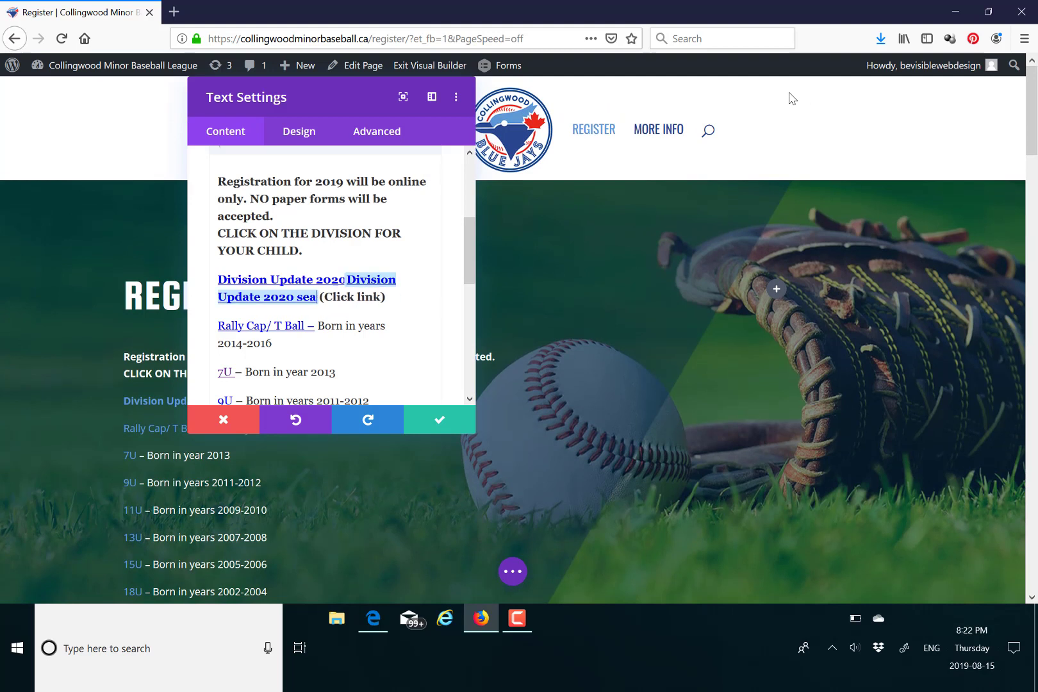
key("BackSpace")
key("BackSpace")
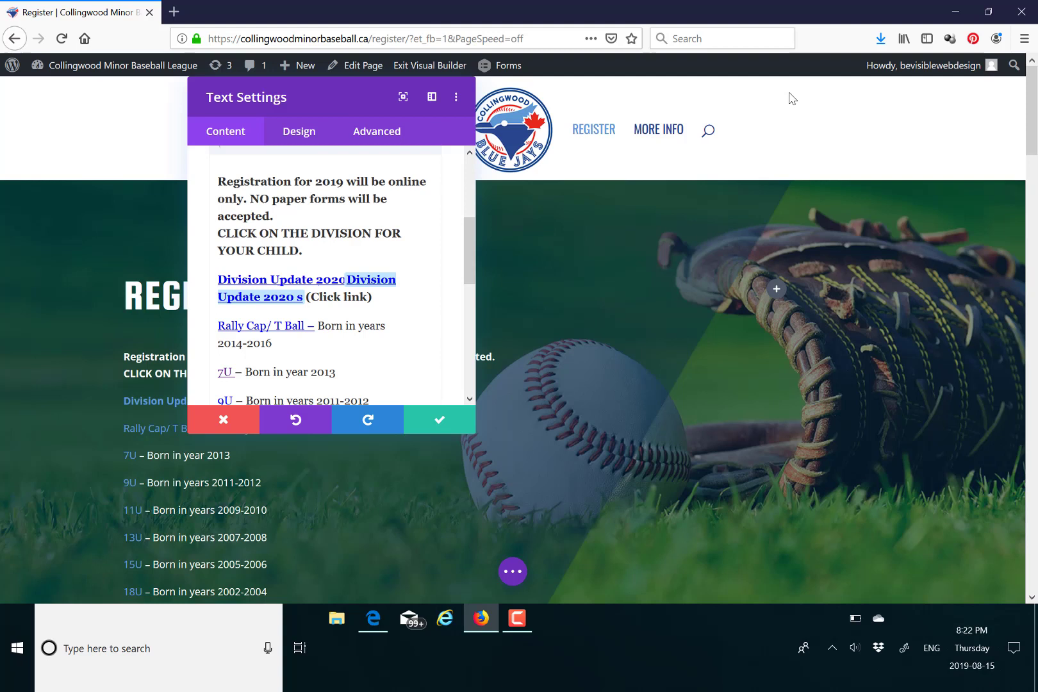
key("BackSpace")
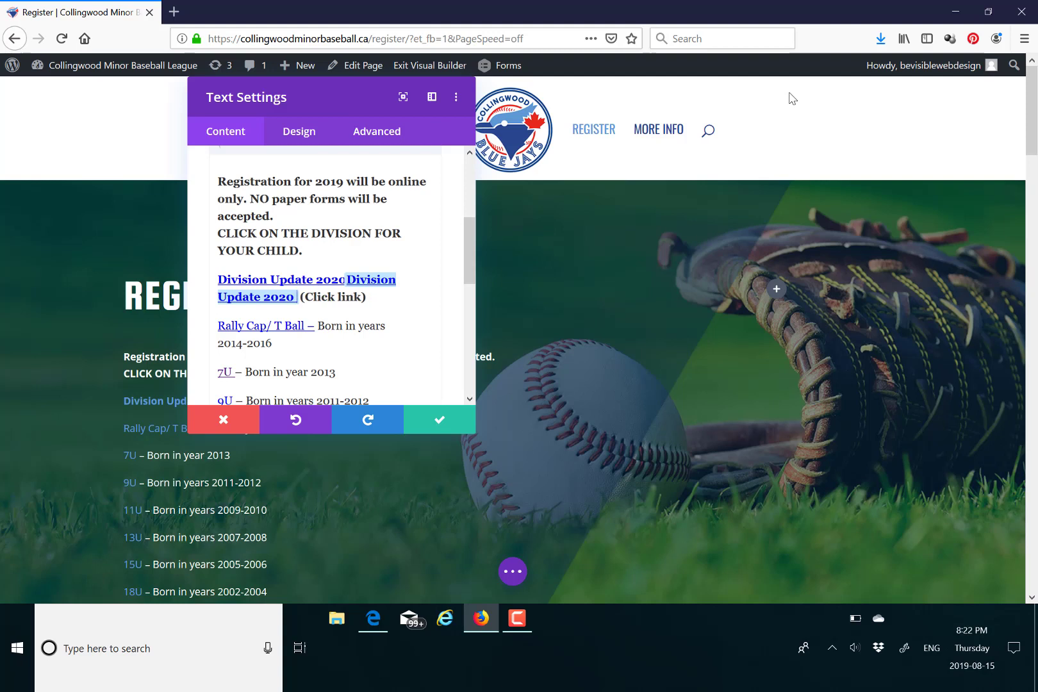
mouse_move(349, 325)
key("BackSpace")
key("BackSpace")
key("BackSpace")
key("BackSpace")
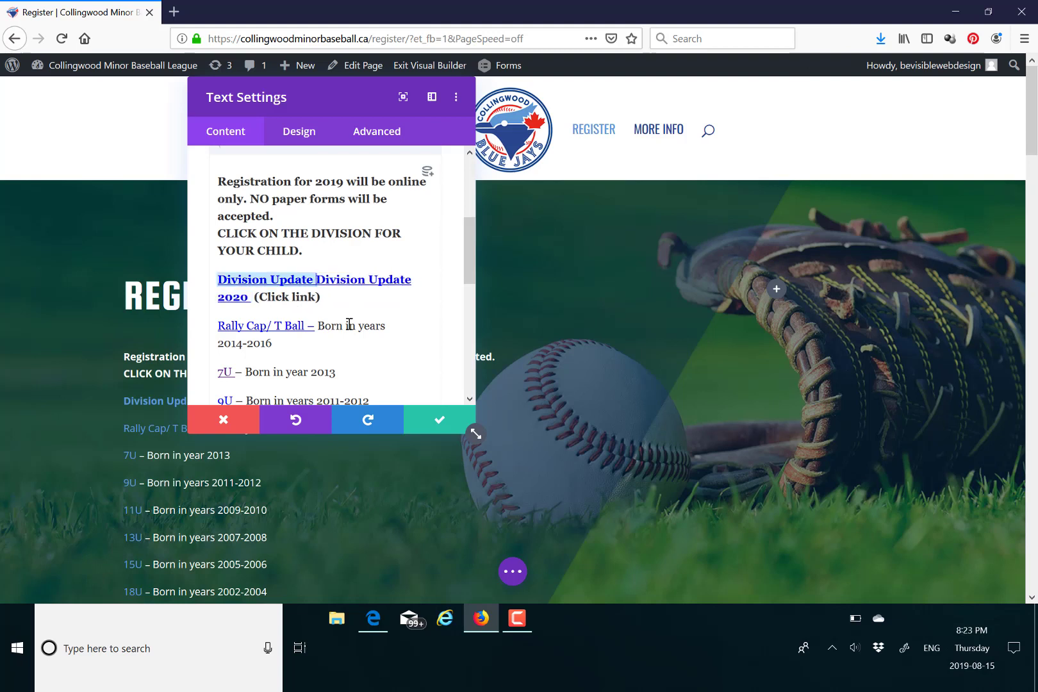
key("BackSpace")
key("BackSpace")
key("BackSpace")
key("BackSpace")
key("BackSpace")
key("BackSpace")
key("BackSpace")
key("BackSpace")
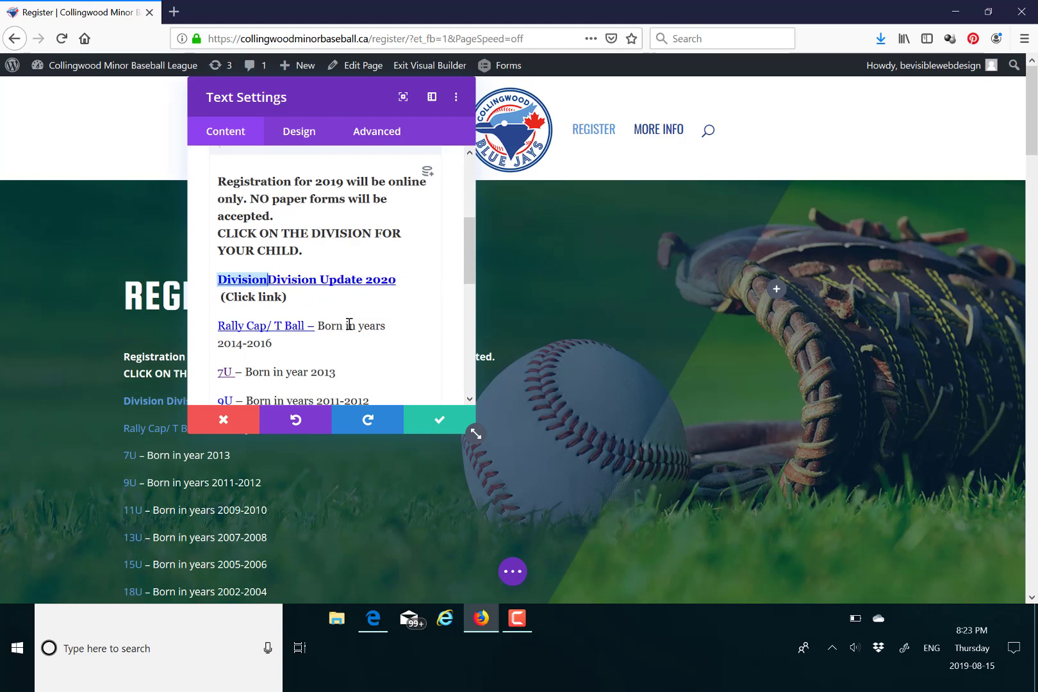
key("BackSpace")
key("BackSpace")
key("BackSpace")
key("BackSpace")
key("BackSpace")
key("BackSpace")
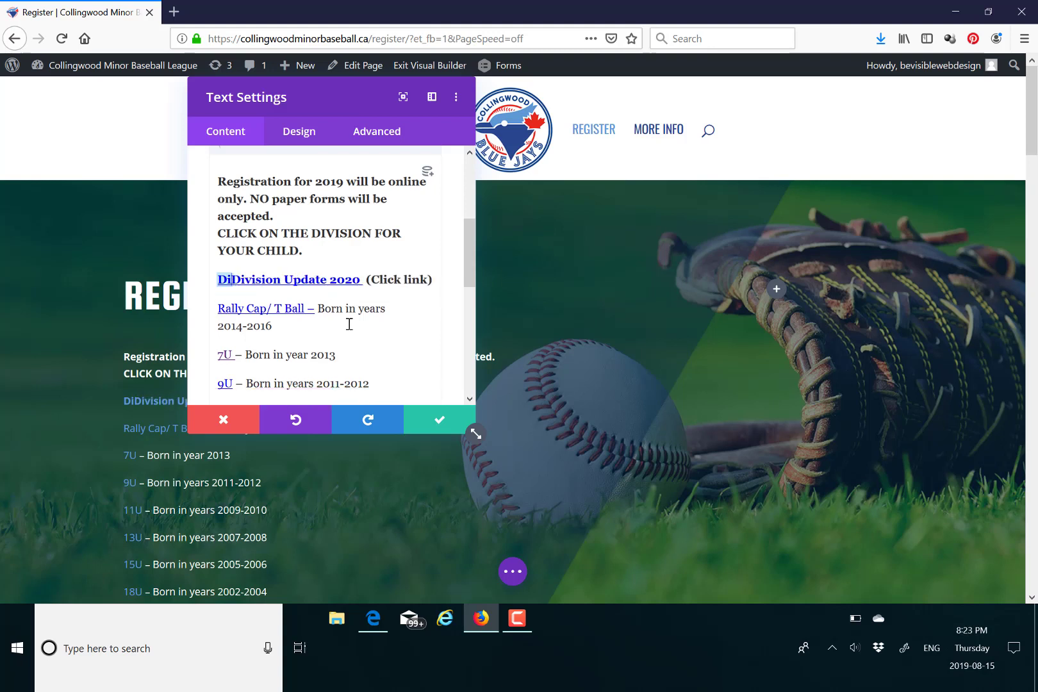
key("BackSpace")
key("BackSpace")
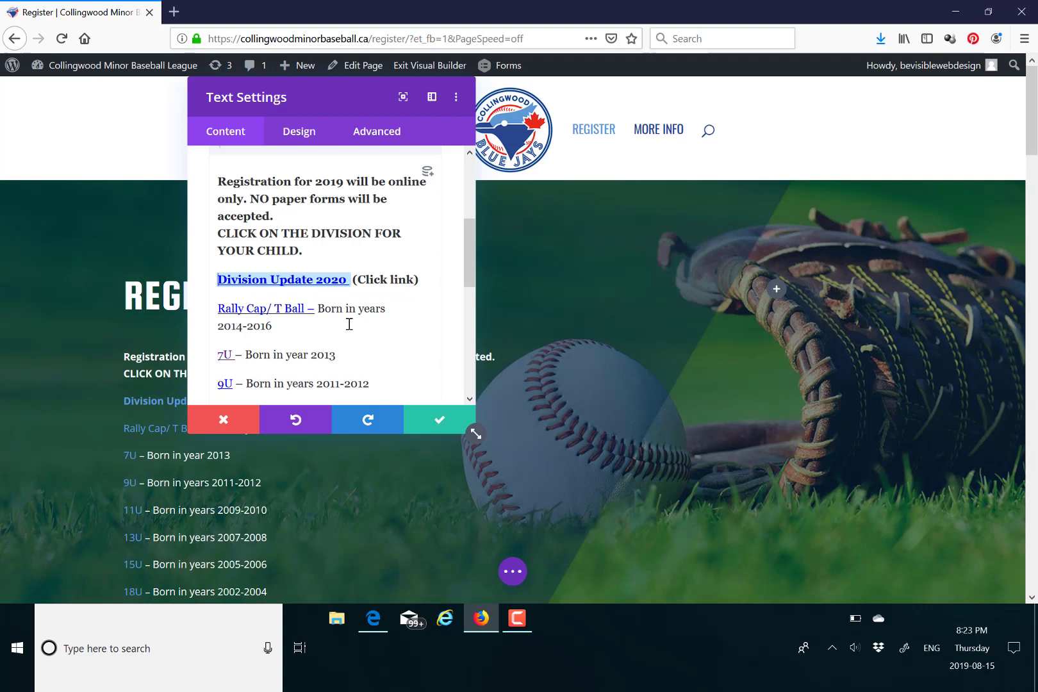
left_click(436, 429)
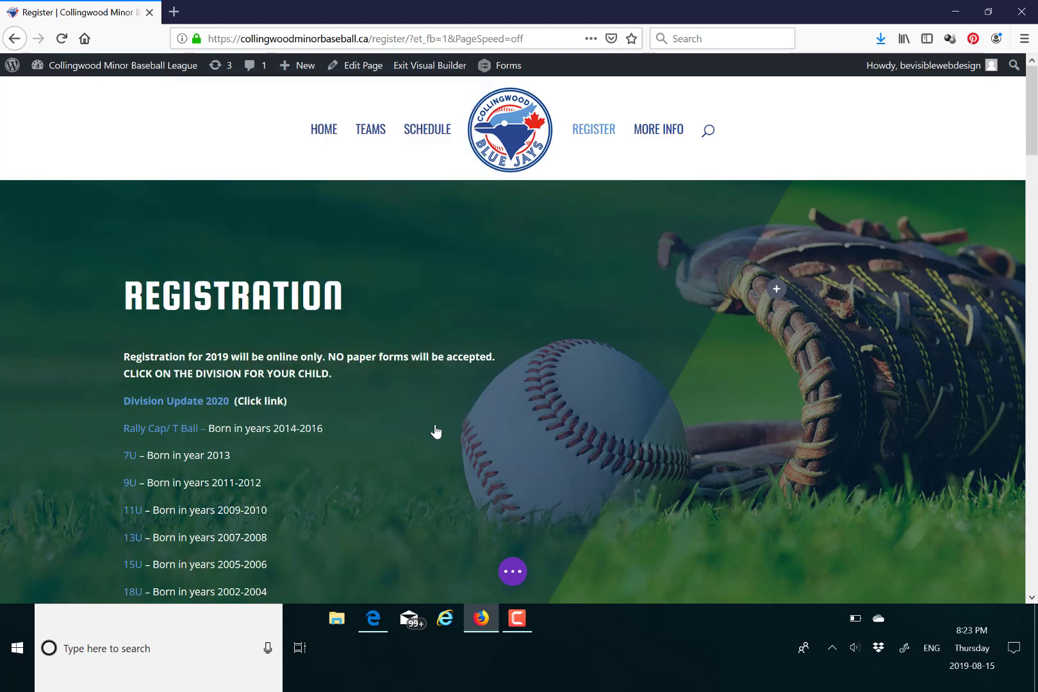
- Save the Register page from the builder options menu and exit the Visual Builder
left_click(513, 572)
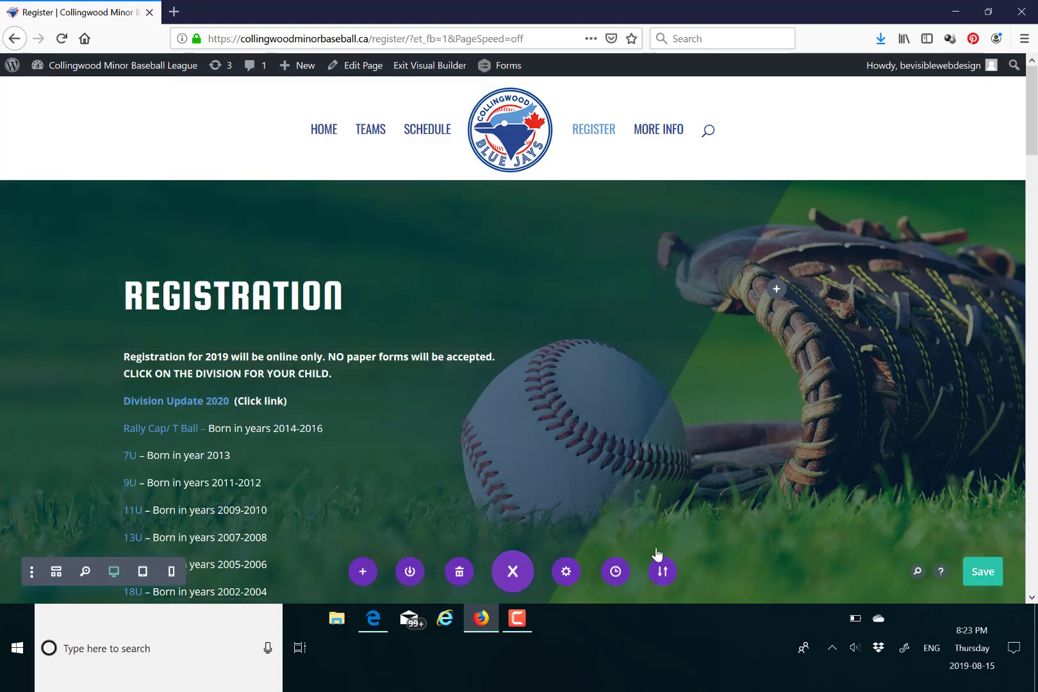
left_click(978, 576)
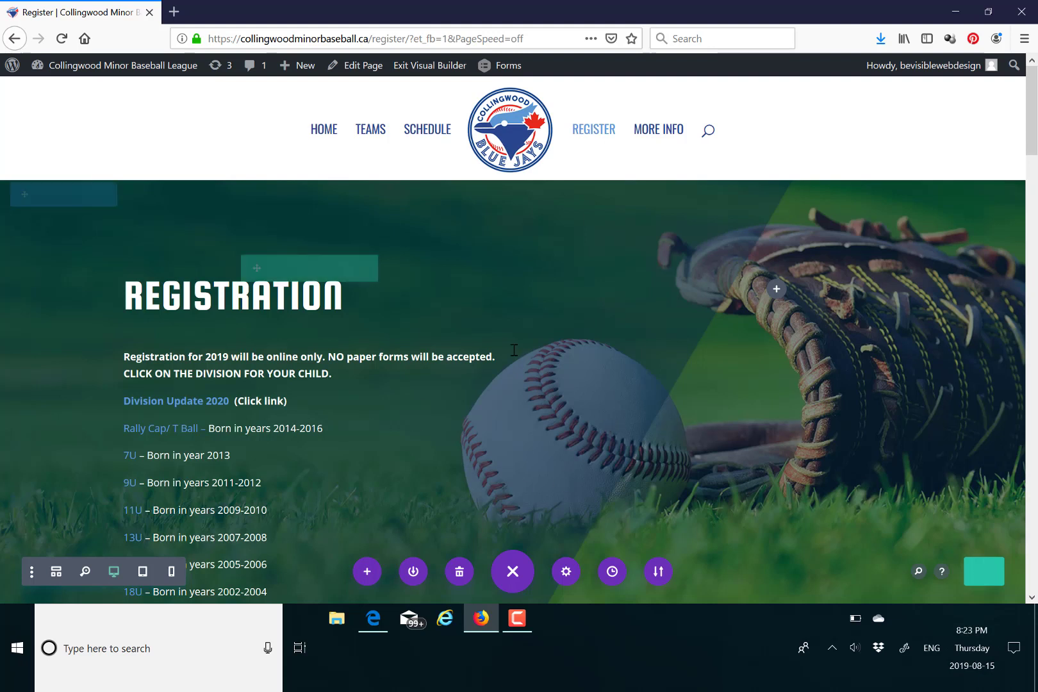
left_click(433, 68)
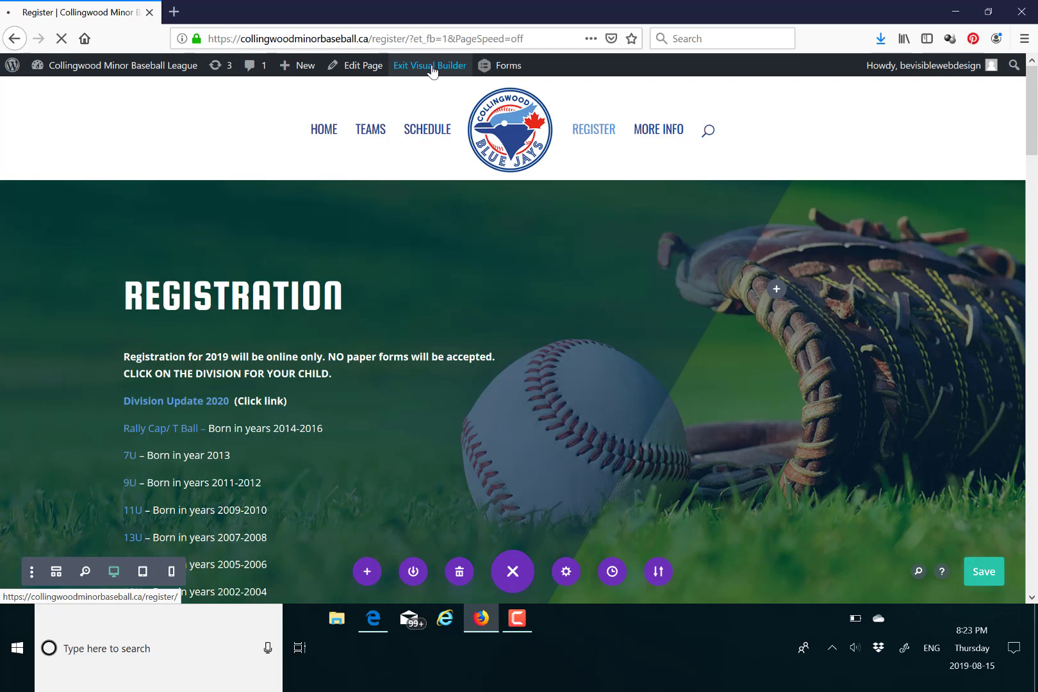